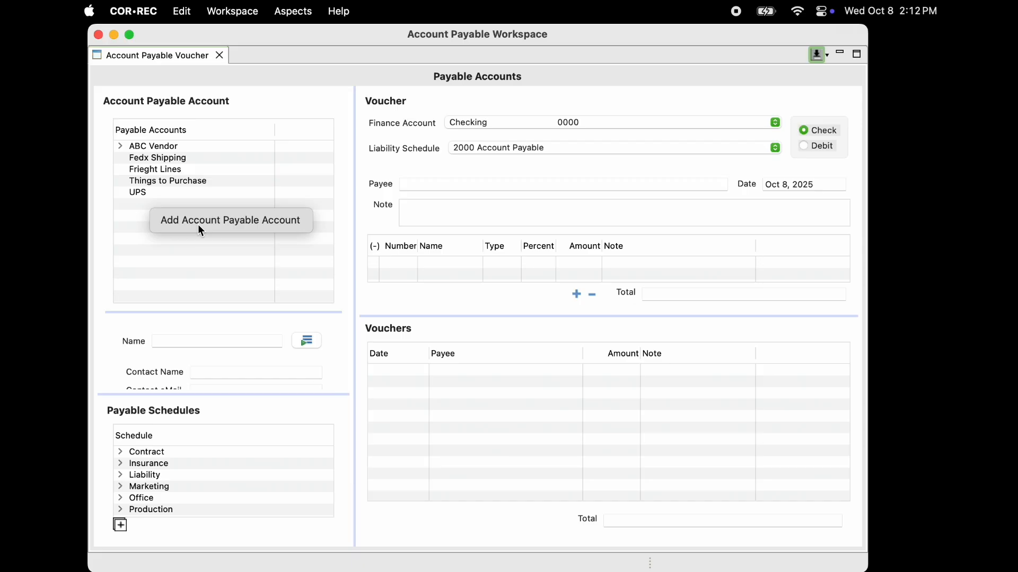
# Add an account payable account named CORGROUP and save it
pyautogui.click(200, 228)
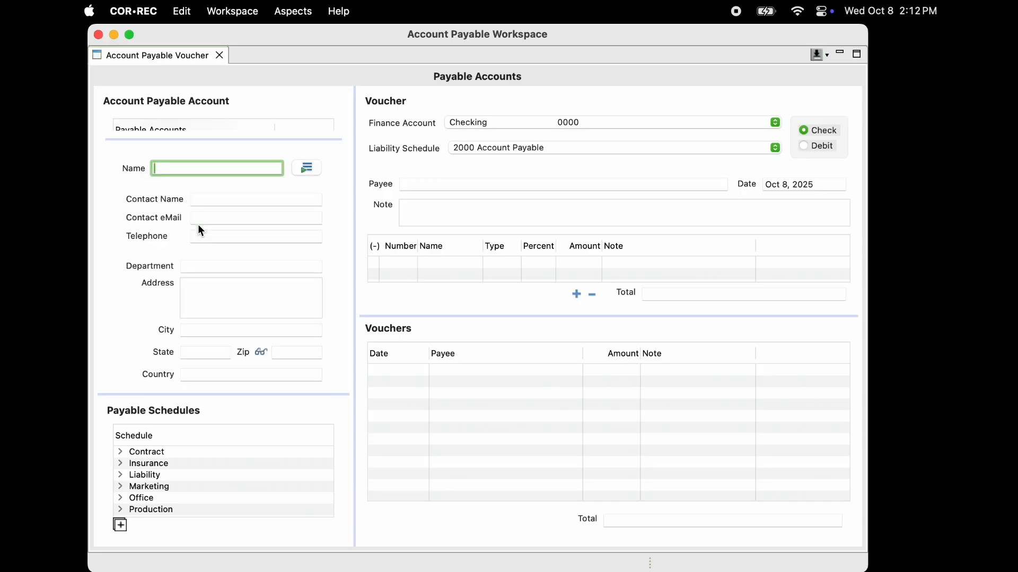
pyautogui.write('CORGROUP')
pyautogui.click(818, 54)
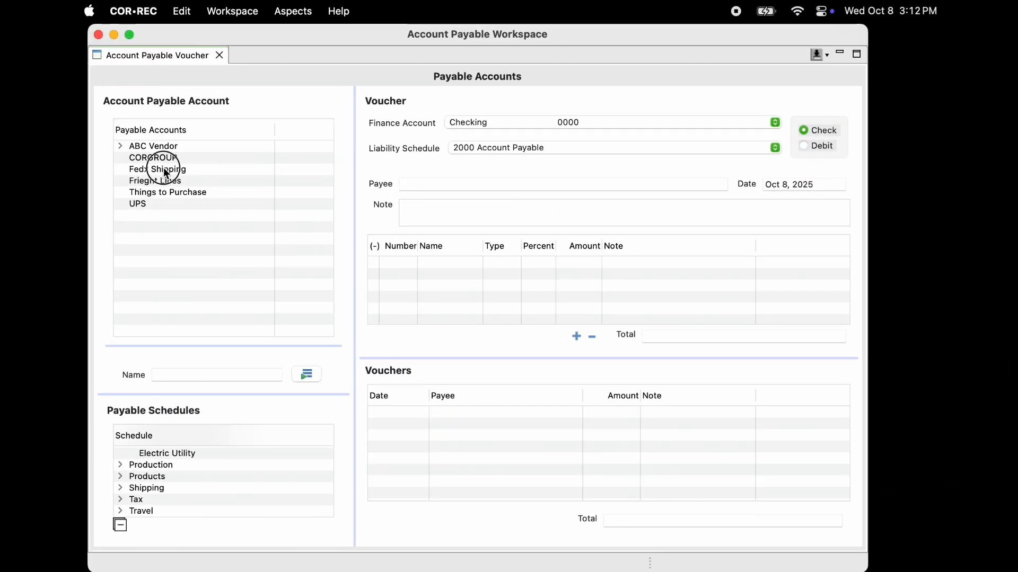
pyautogui.click(165, 170)
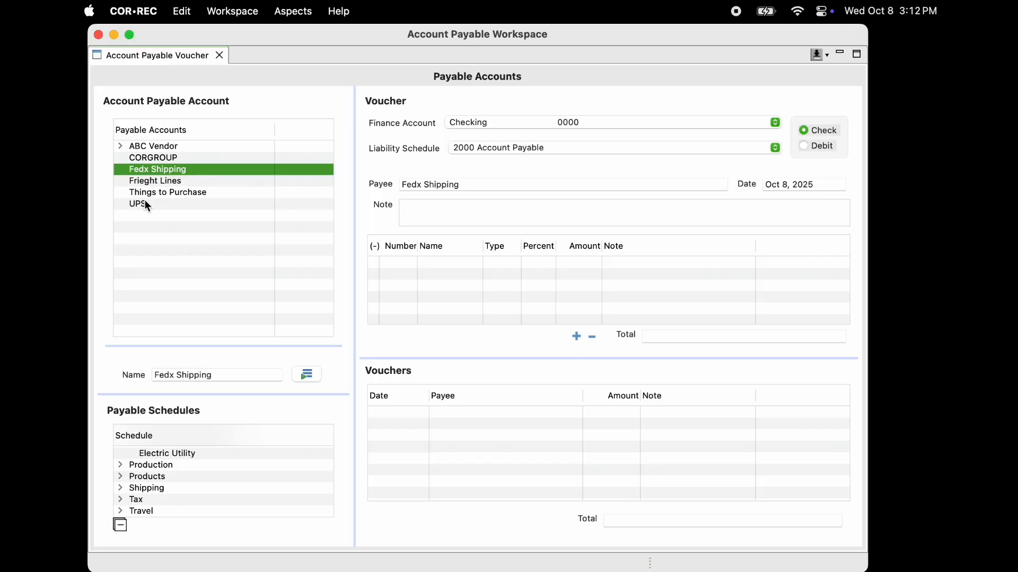
pyautogui.click(120, 488)
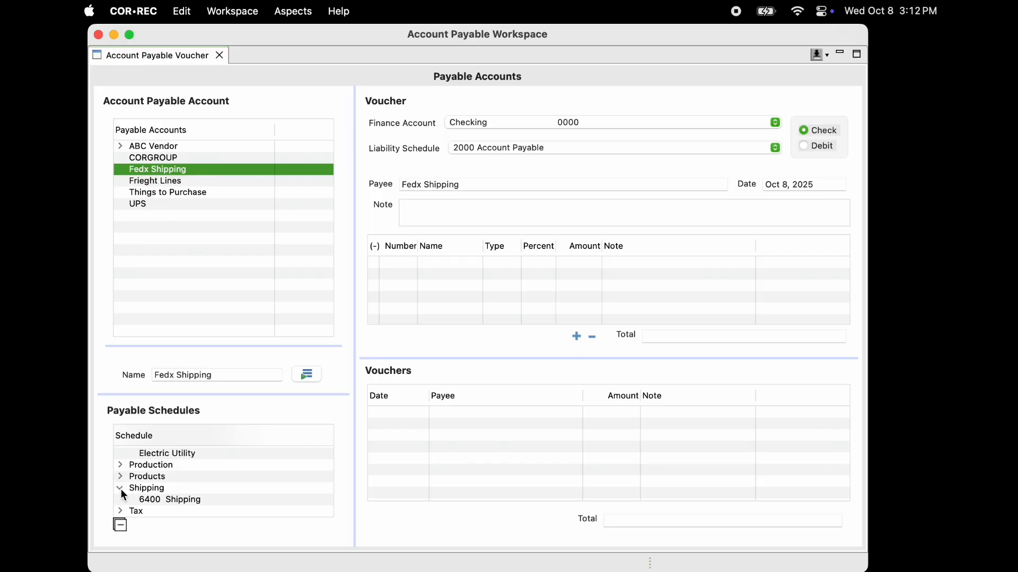
pyautogui.doubleClick(180, 500)
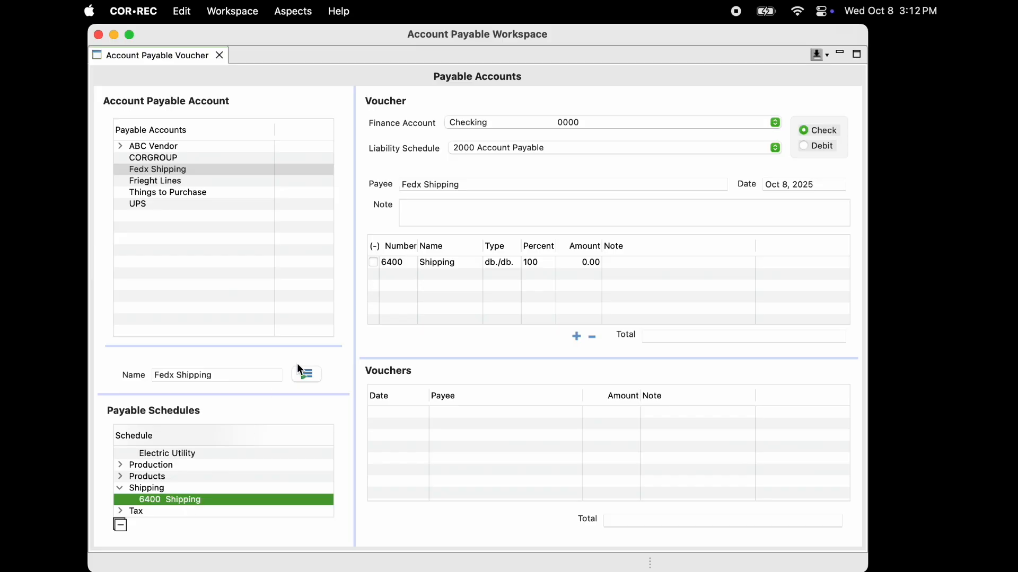
pyautogui.click(592, 337)
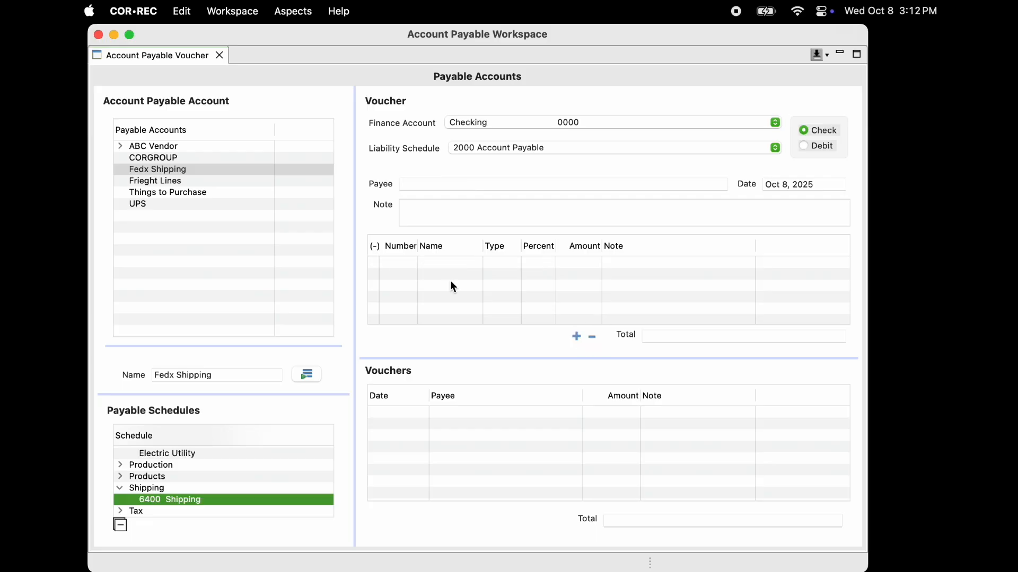
# Start a debit voucher for ABC Vendor using its 6001 Supplies schedule, with Visa Card as the finance account
pyautogui.click(121, 146)
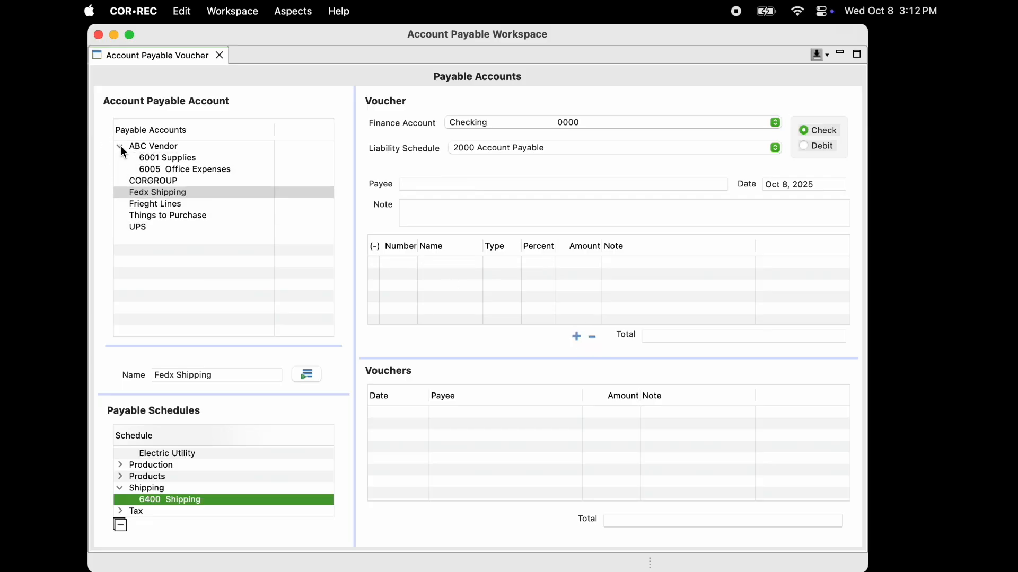
pyautogui.click(174, 161)
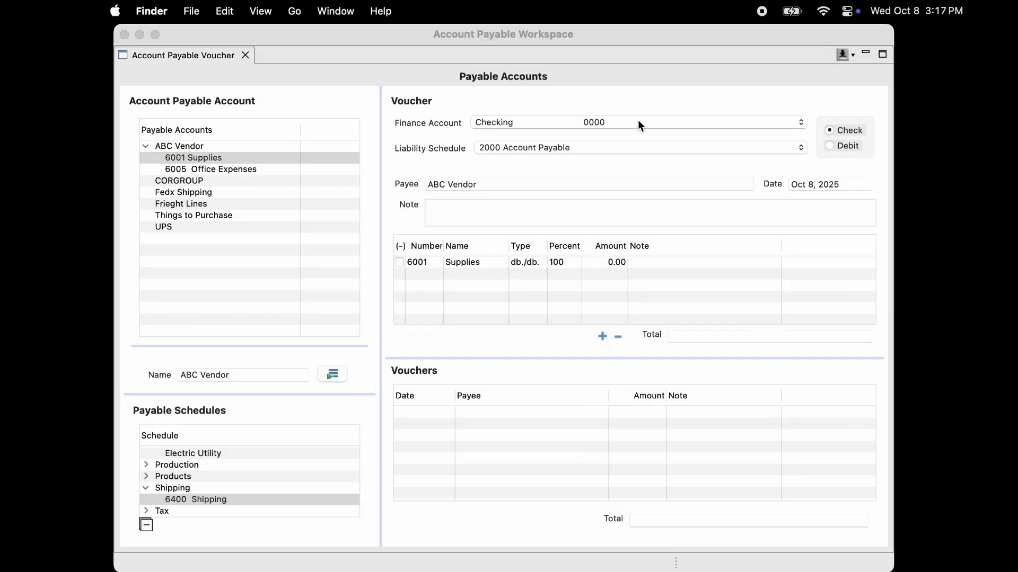
pyautogui.click(611, 122)
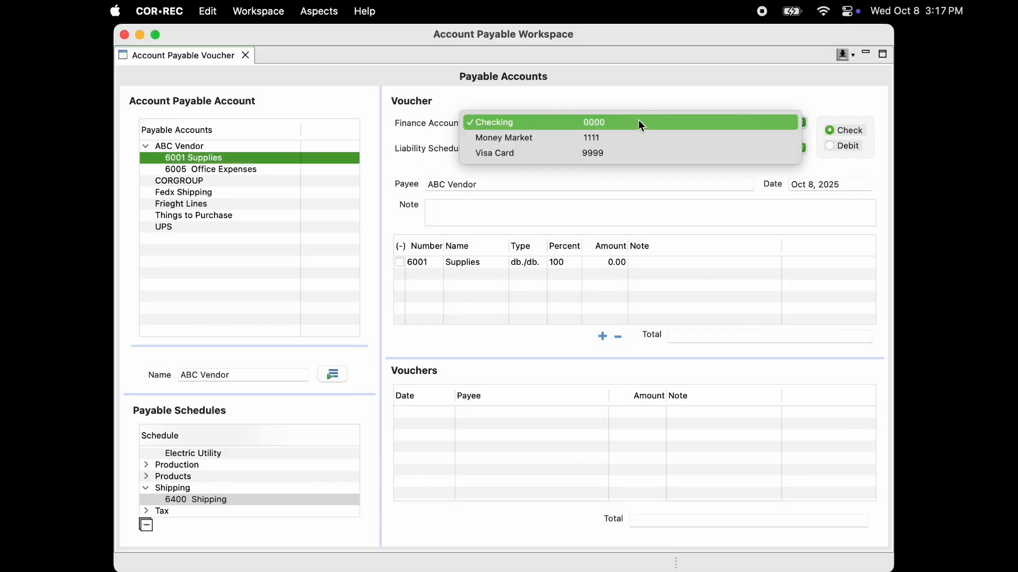
pyautogui.click(614, 157)
pyautogui.click(836, 148)
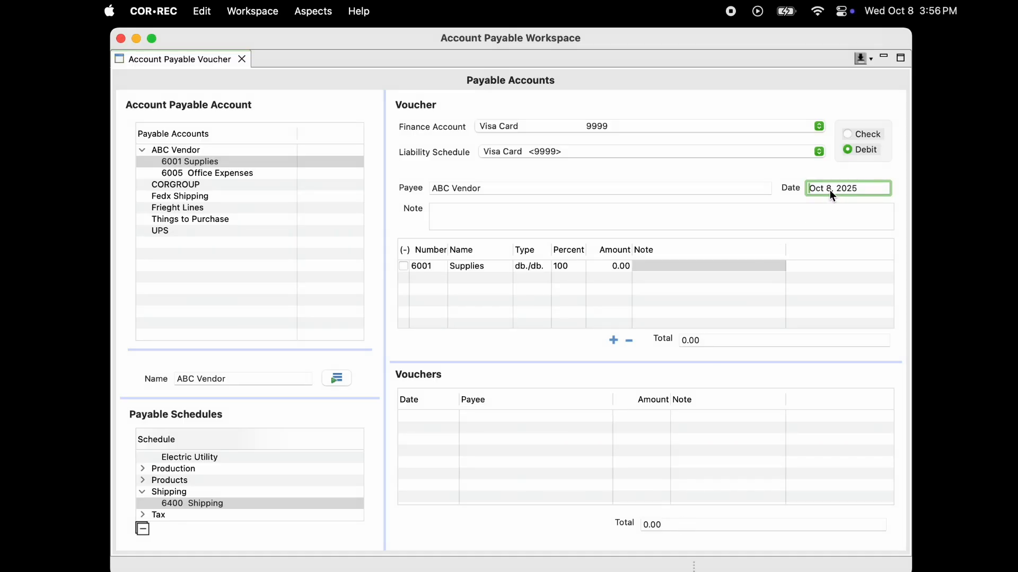
pyautogui.press('Tab')
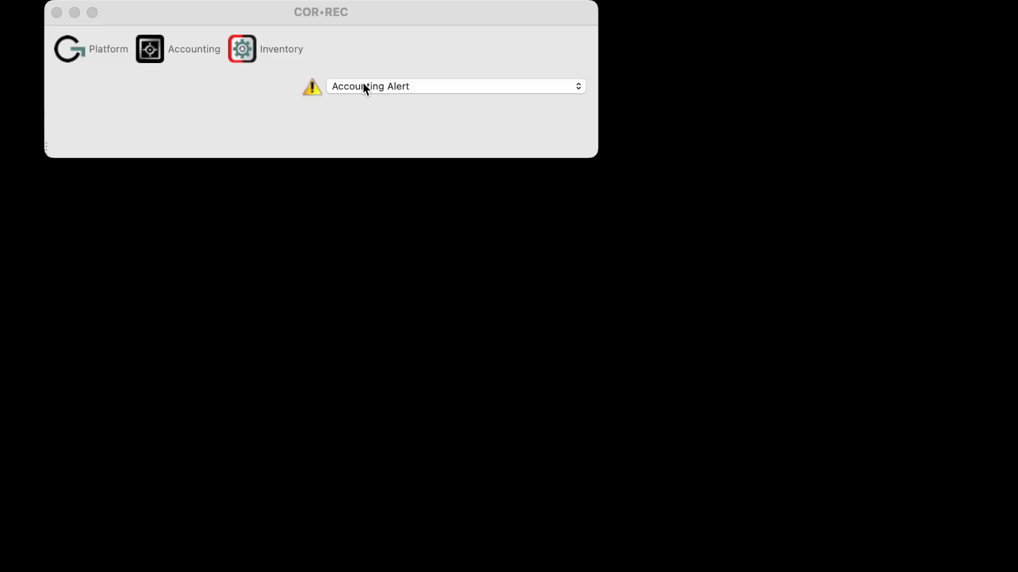
# Open the post-dated transactions from the Accounting Alert and examine the pending ABC Vendor payable
pyautogui.click(365, 88)
pyautogui.click(372, 104)
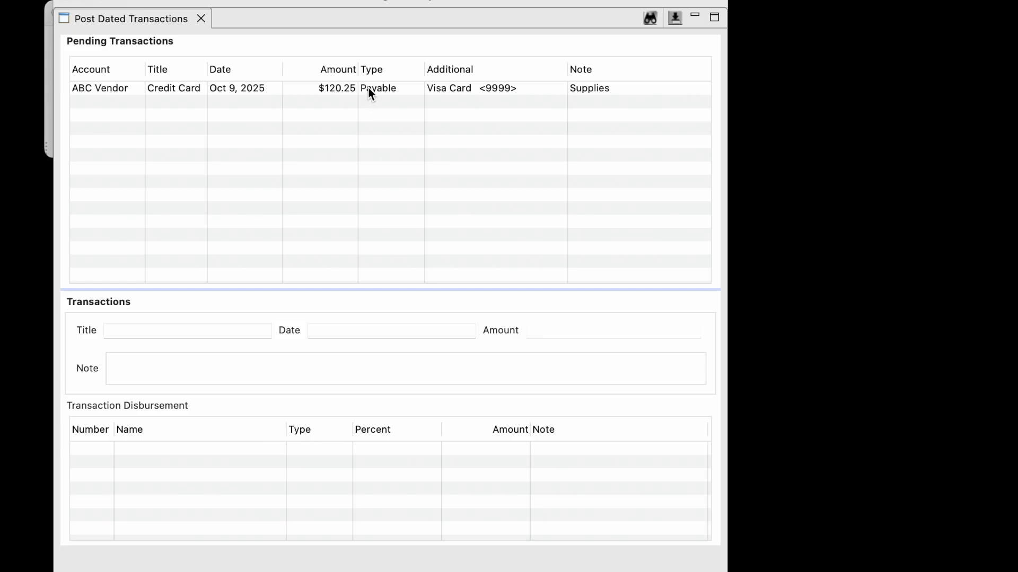
pyautogui.click(367, 87)
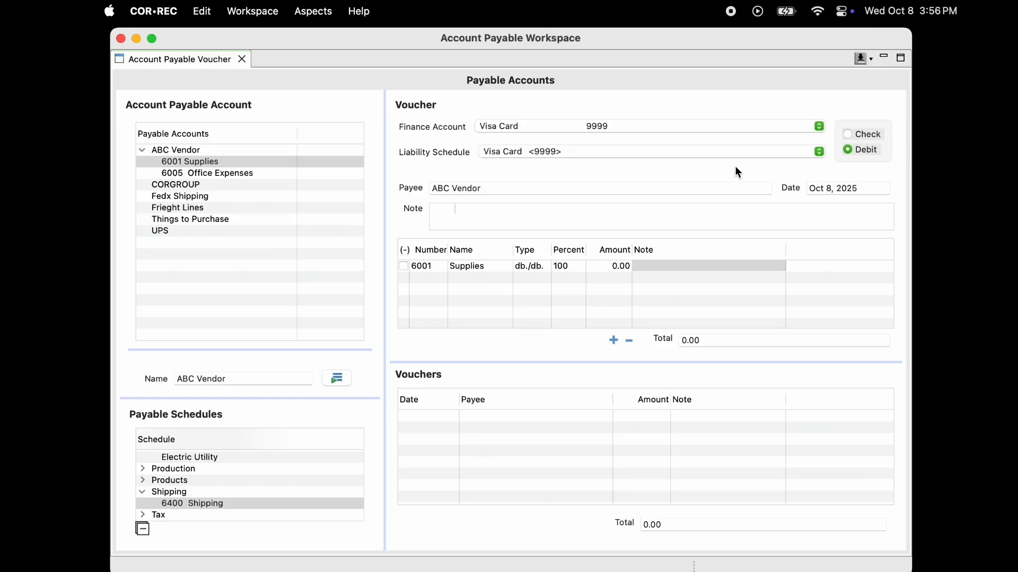
# Set the Supplies line's amount to 125.25 with the note "detail" and add the voucher to the voucher list
pyautogui.press('Tab')
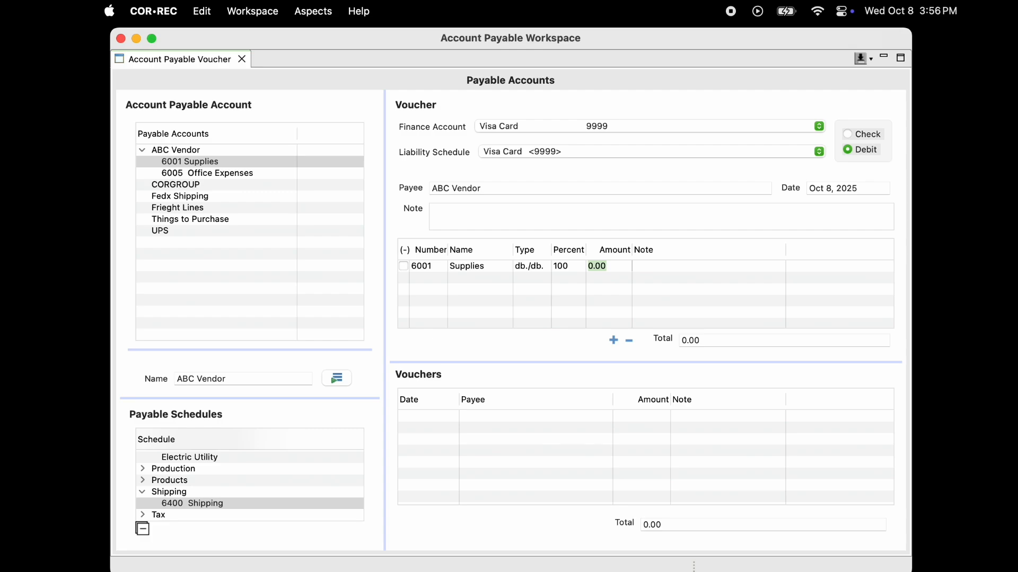
pyautogui.write('125.25')
pyautogui.press('Tab')
pyautogui.write('detail')
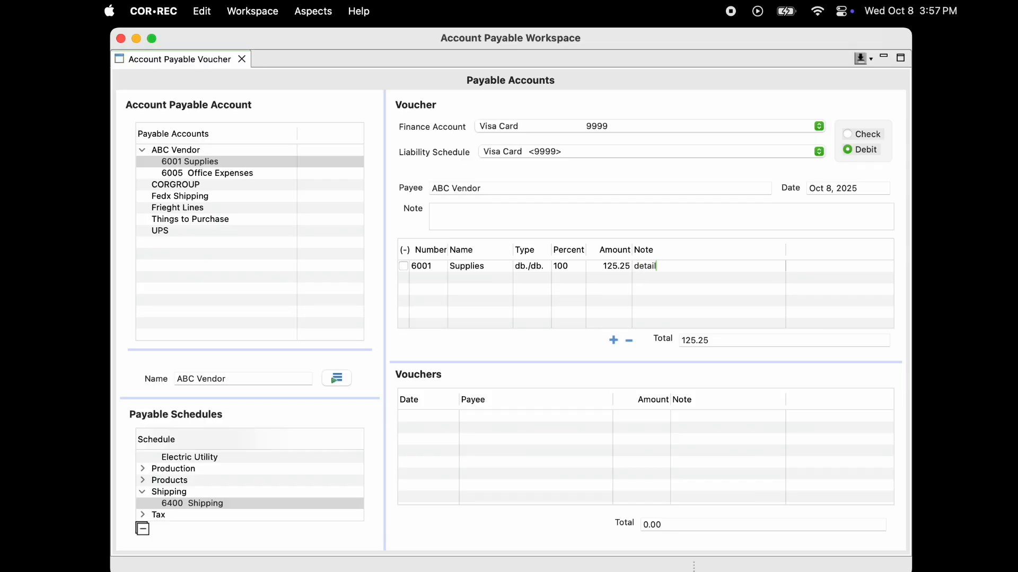
pyautogui.click(404, 266)
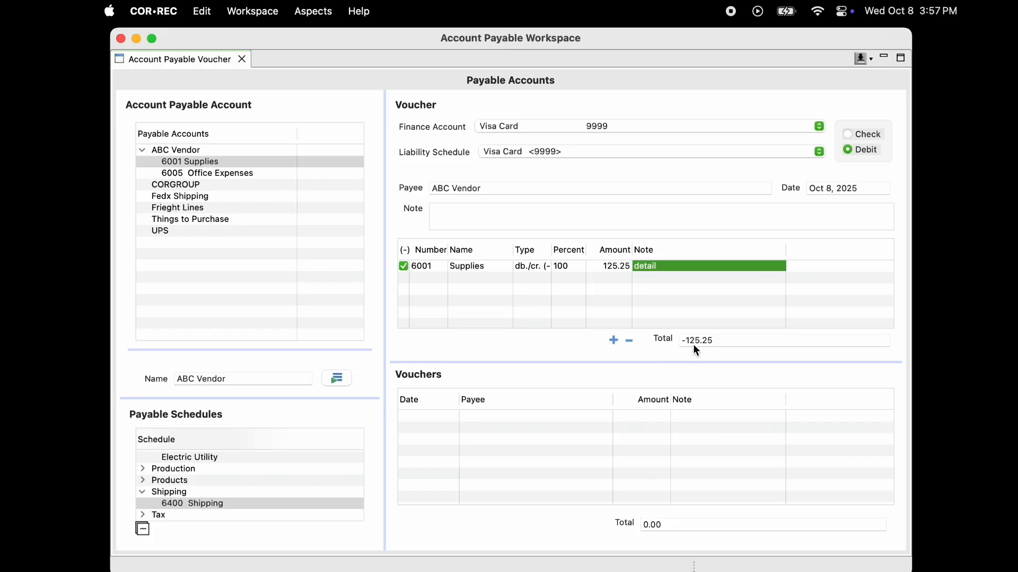
pyautogui.click(403, 266)
pyautogui.click(613, 341)
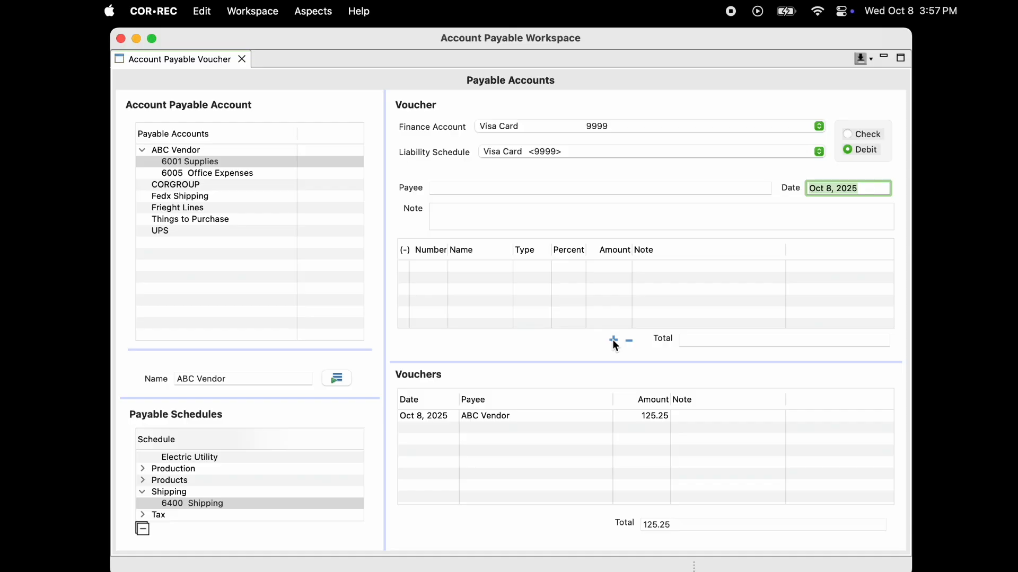
# Start a voucher for Electric Company with the Electric Utility schedule lines
pyautogui.click(208, 171)
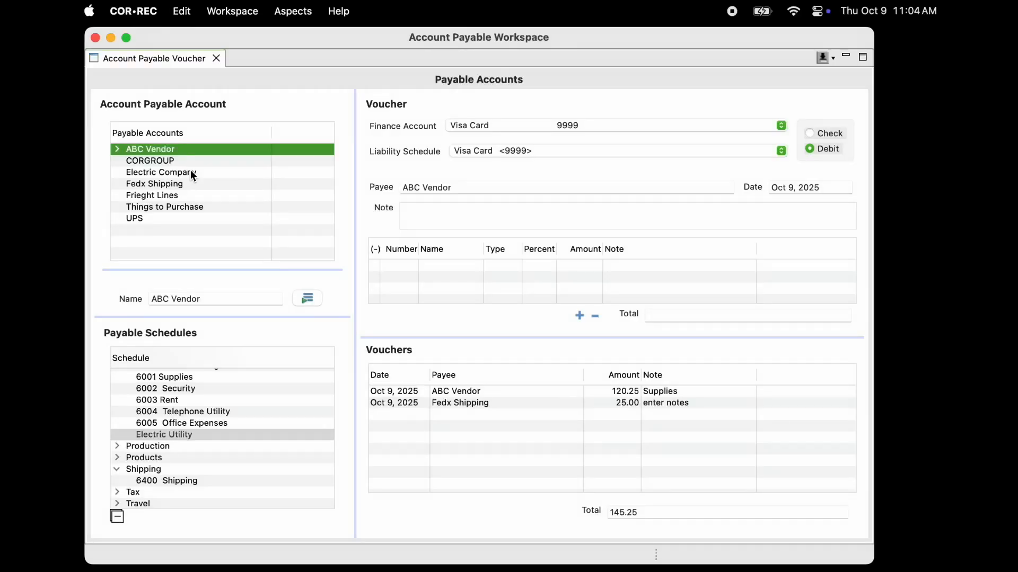
pyautogui.click(192, 174)
pyautogui.click(163, 441)
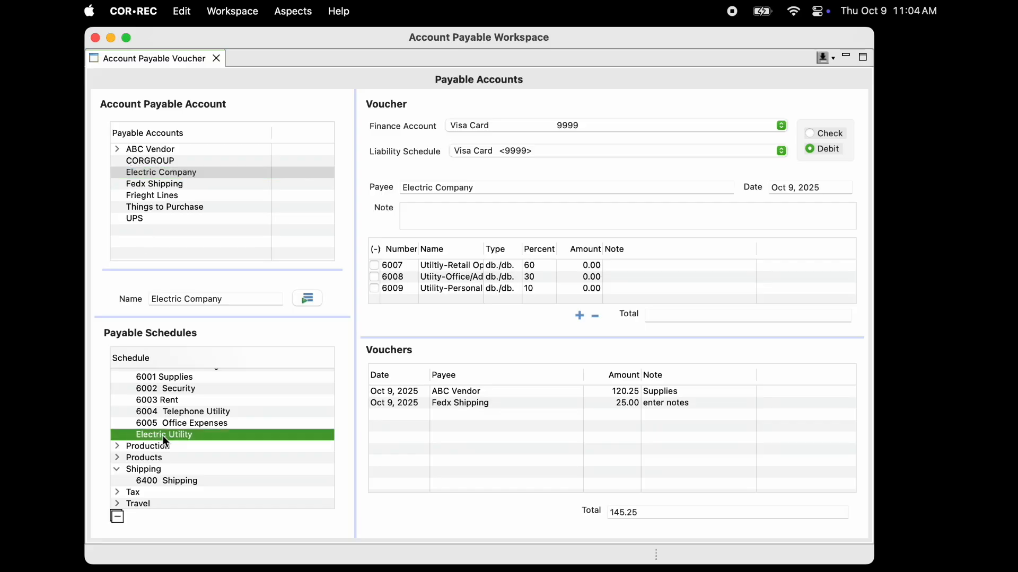
# Distribute 300.00 across the three utility lines, with date Oct 1, 2025 and note "monthly utiltity", and add the voucher to the list
pyautogui.write('180')
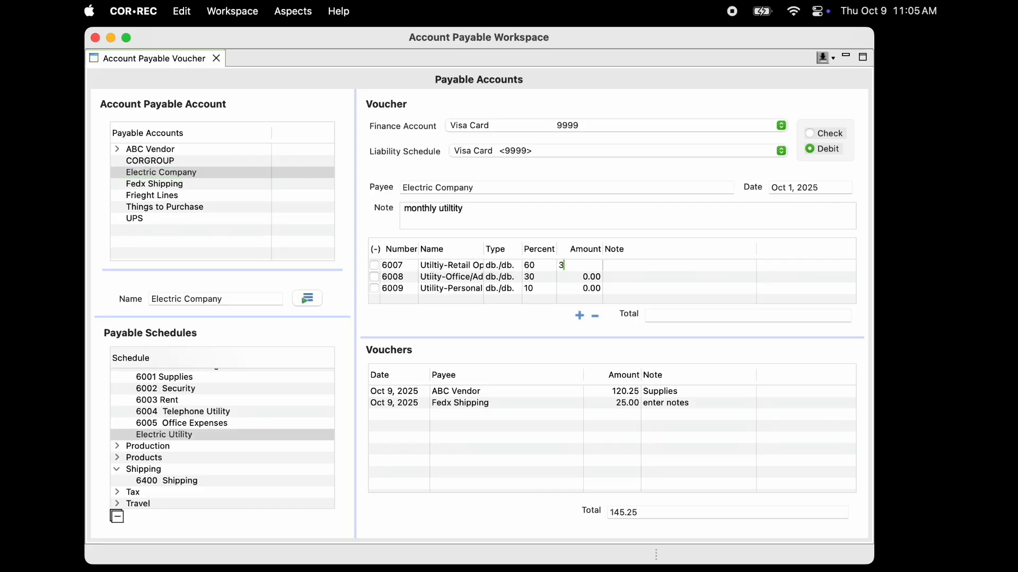
pyautogui.press('Return')
pyautogui.write('30')
pyautogui.press('Return')
pyautogui.write('30')
pyautogui.press('Return')
pyautogui.click(579, 315)
# Repeat the Electric Company voucher monthly on the 1st, 2 times, adding the sequence and the text "Note" to its note
pyautogui.rightClick(565, 414)
pyautogui.click(584, 462)
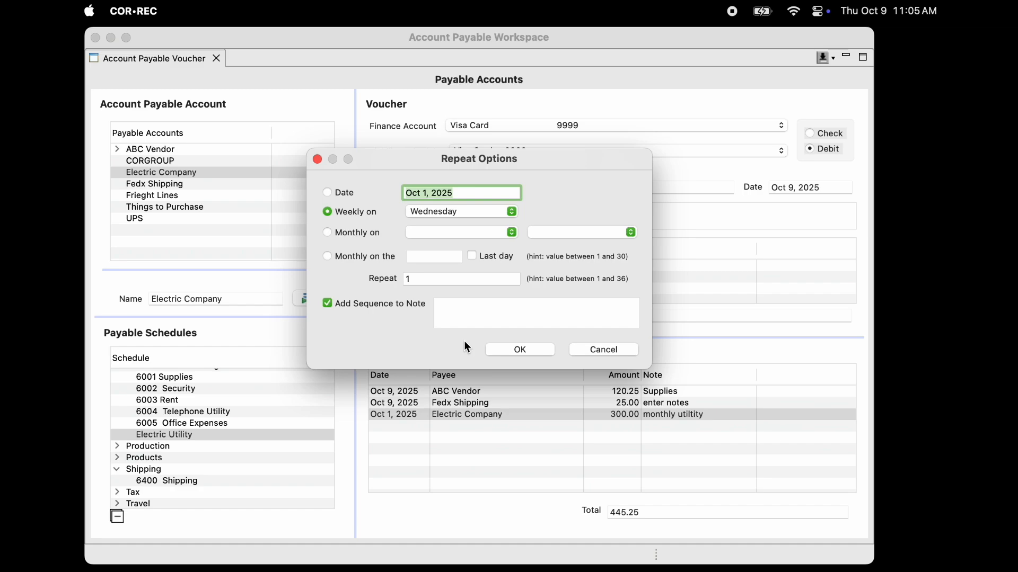
pyautogui.click(327, 256)
pyautogui.click(418, 281)
pyautogui.press('BackSpace')
pyautogui.write('2')
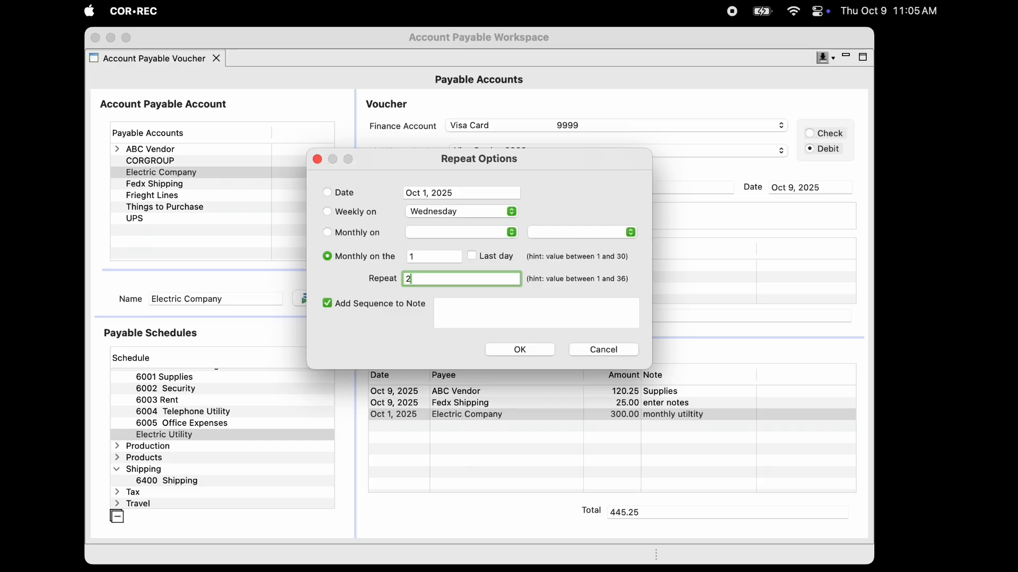
pyautogui.press('Tab')
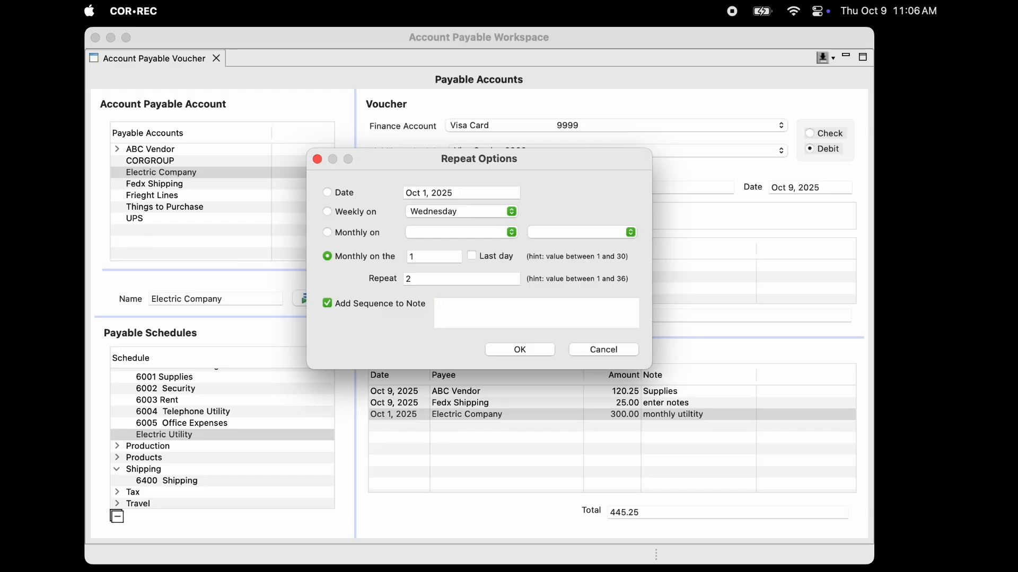
pyautogui.write('Note')
pyautogui.click(513, 351)
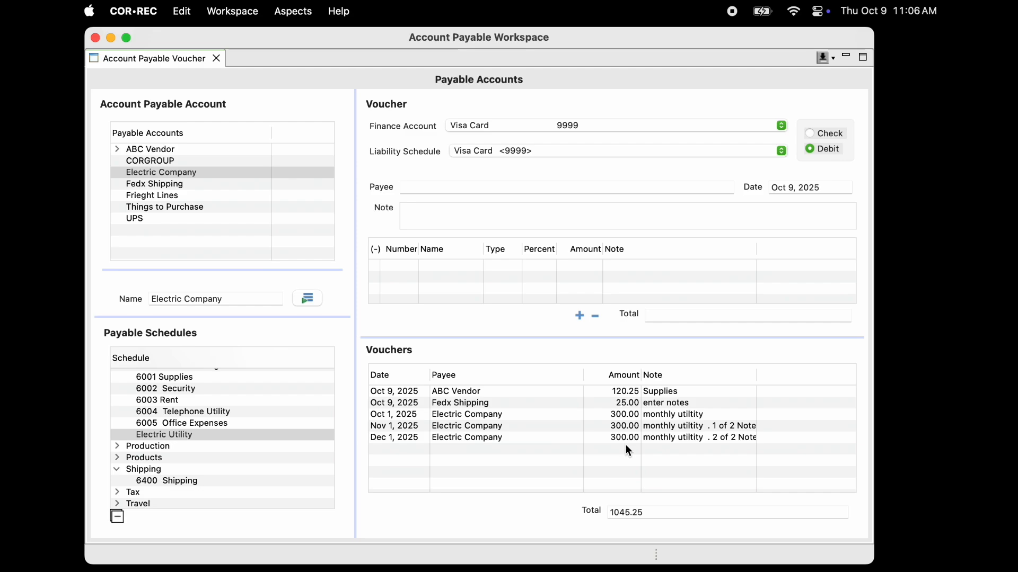
# Post all listed vouchers and agree to save the post-dated ones for posting on or after their dates
pyautogui.click(834, 57)
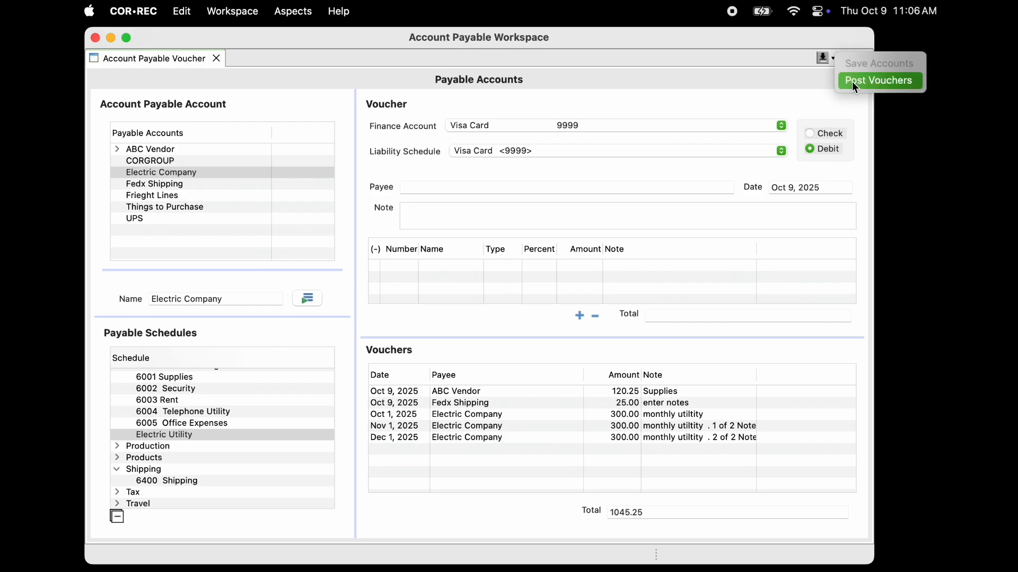
pyautogui.click(853, 83)
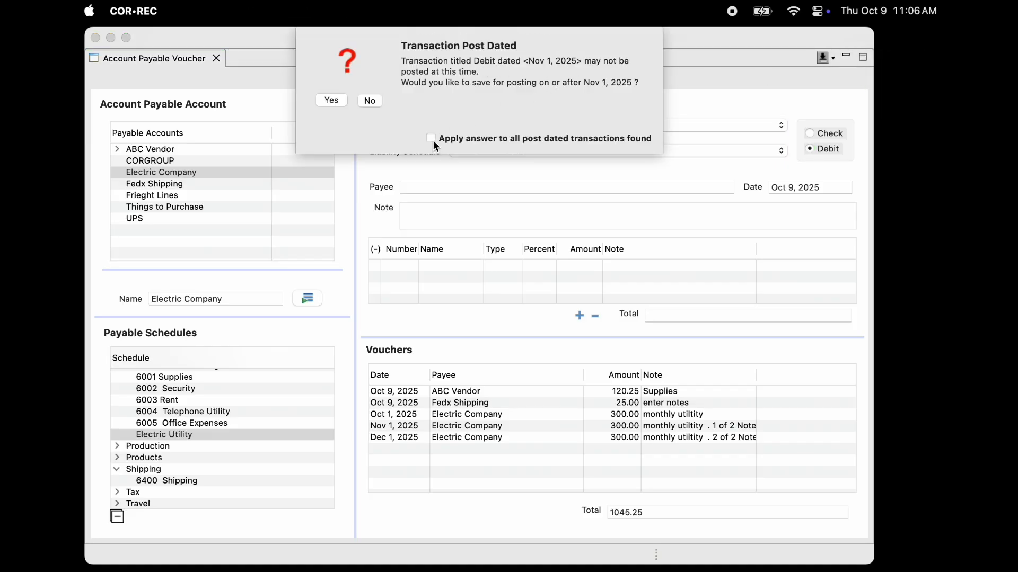
pyautogui.click(333, 101)
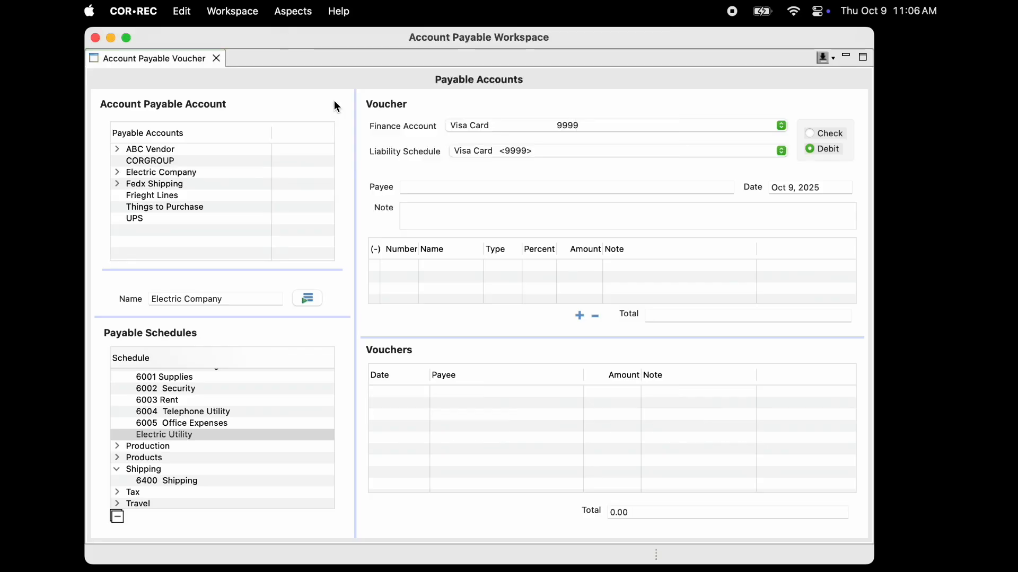